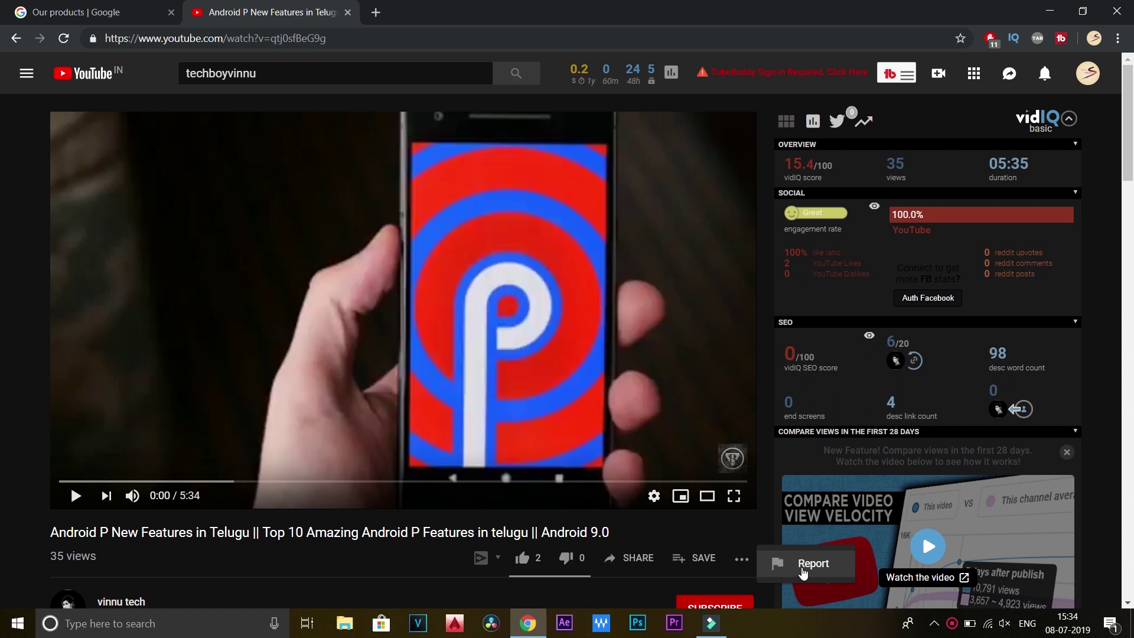
- Report the video under Infringes my rights with the reason Infringes my copyright, and continue to the takedown notice page
click(803, 567)
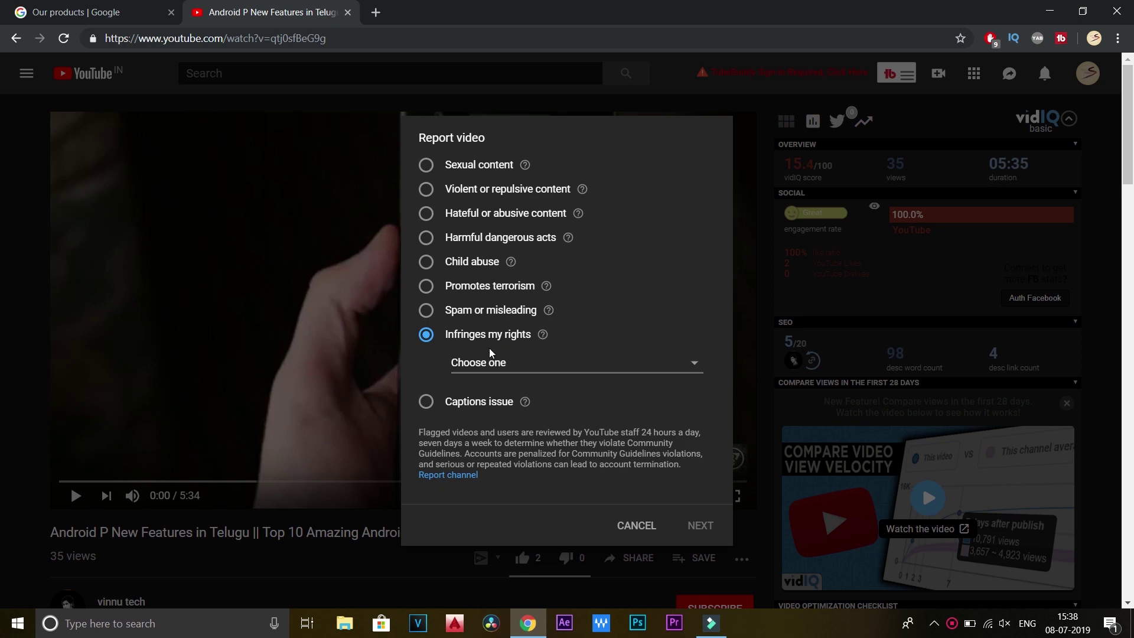
click(480, 367)
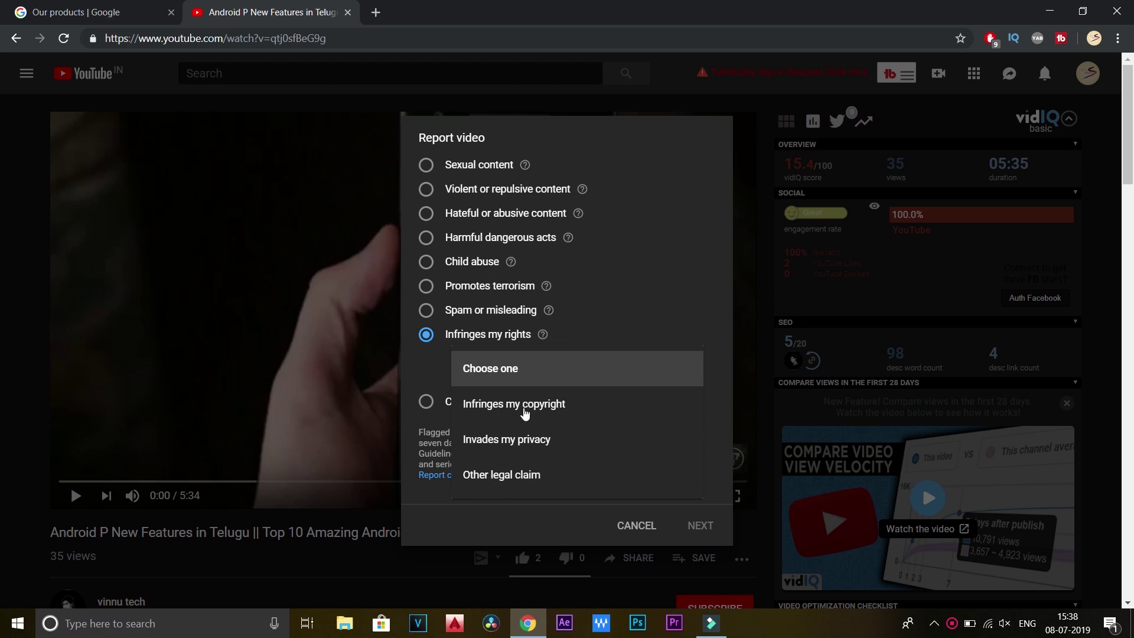
click(525, 413)
click(558, 369)
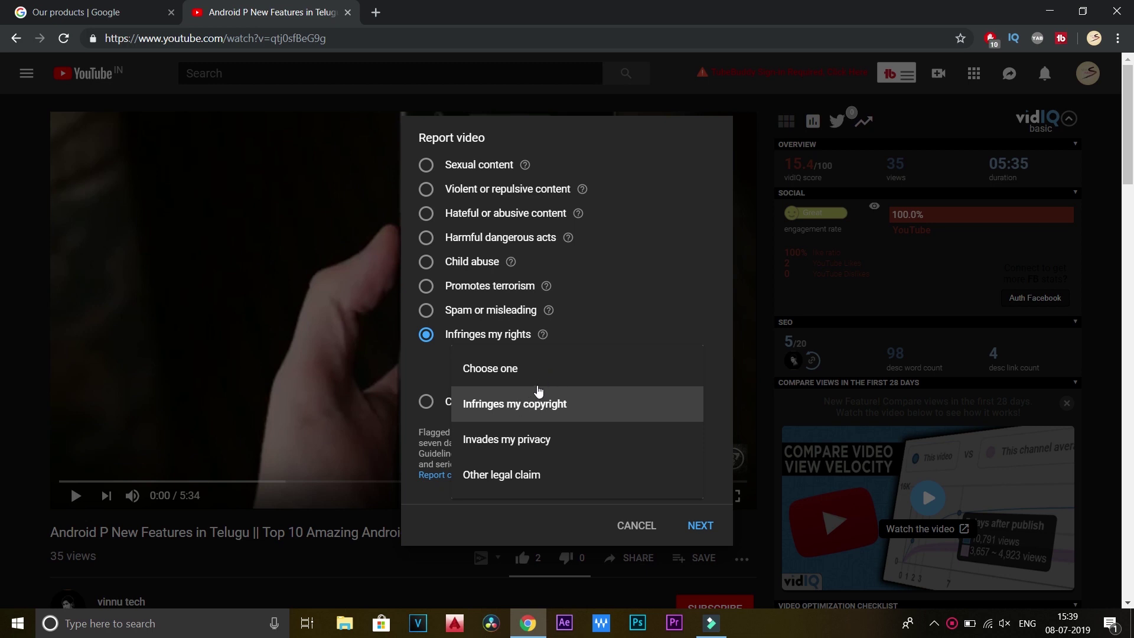
click(544, 395)
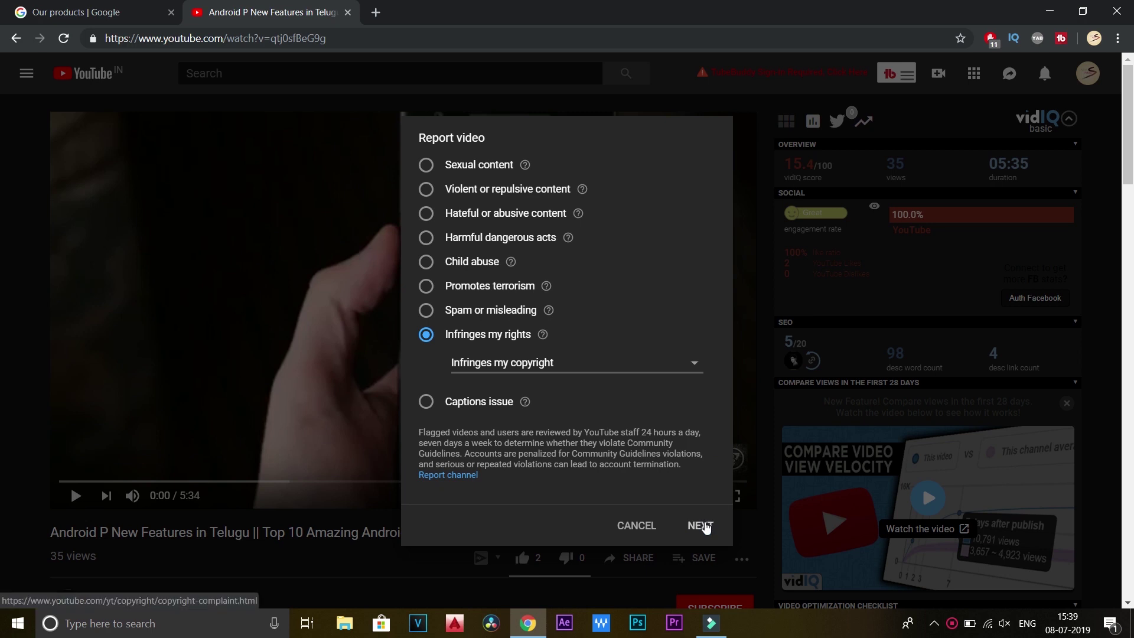
click(701, 525)
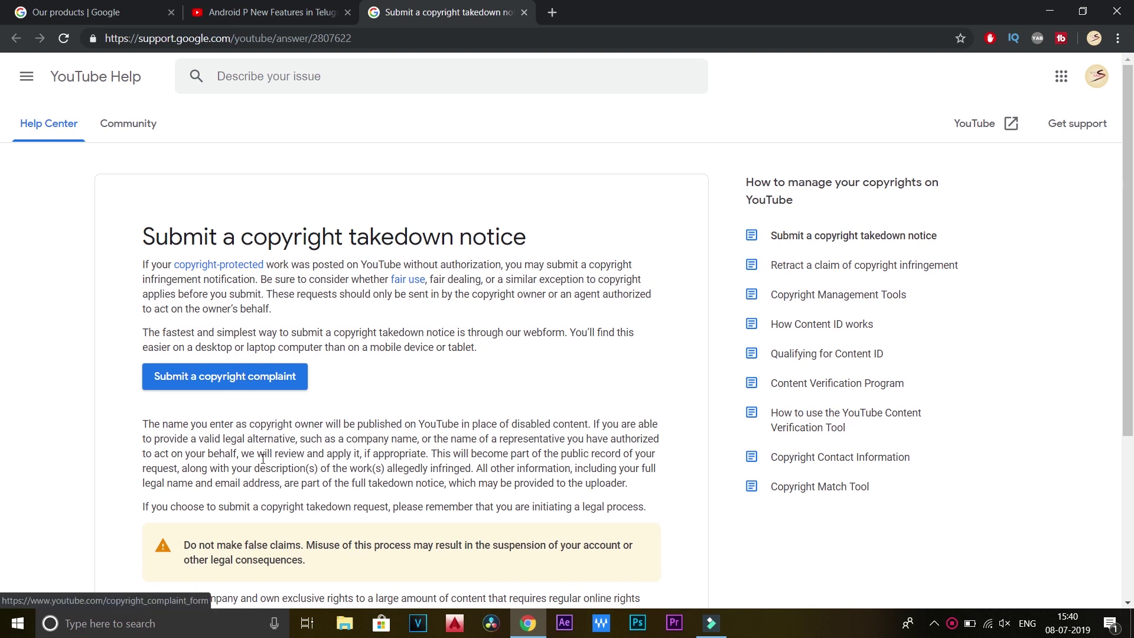
- Open the copyright complaint form and complete the reCAPTCHA check by selecting all squares with traffic lights in both images
click(215, 382)
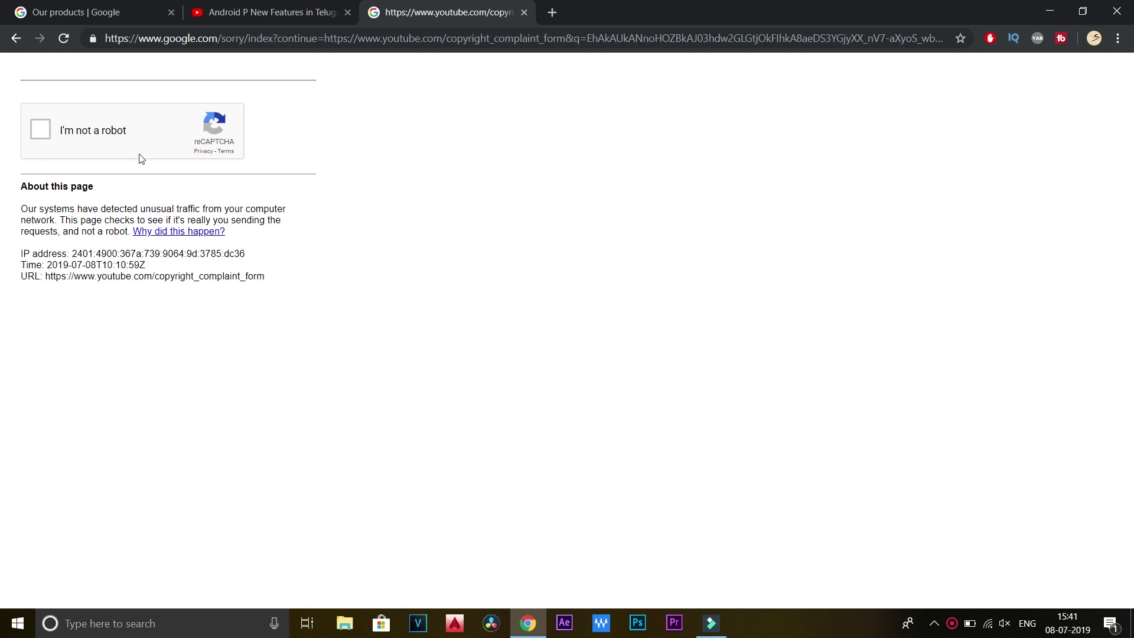
click(40, 128)
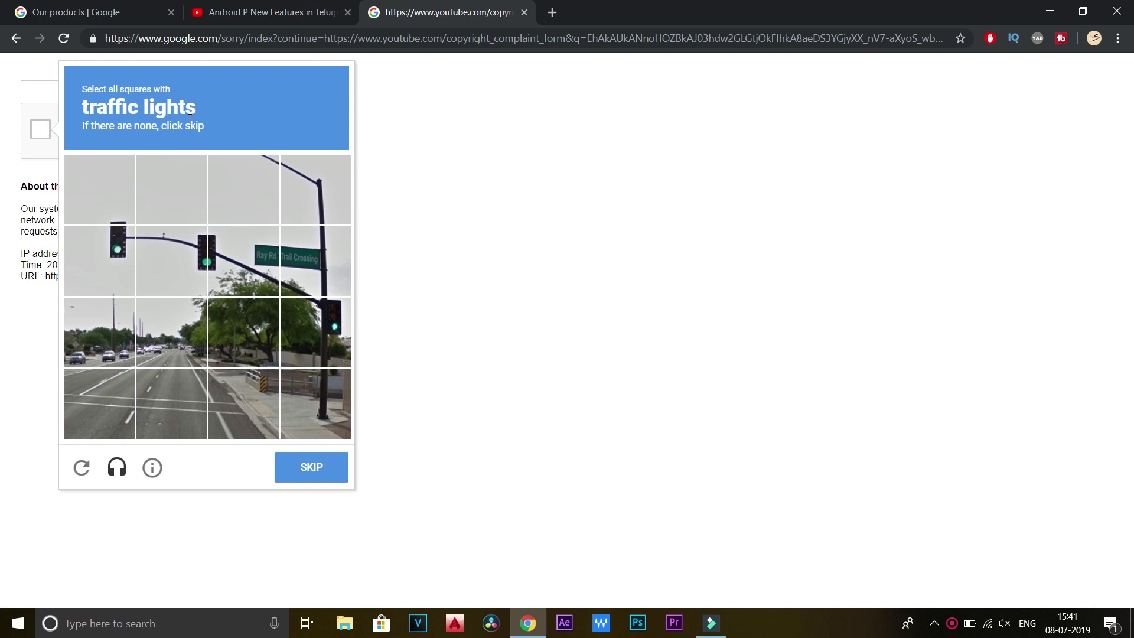
click(119, 249)
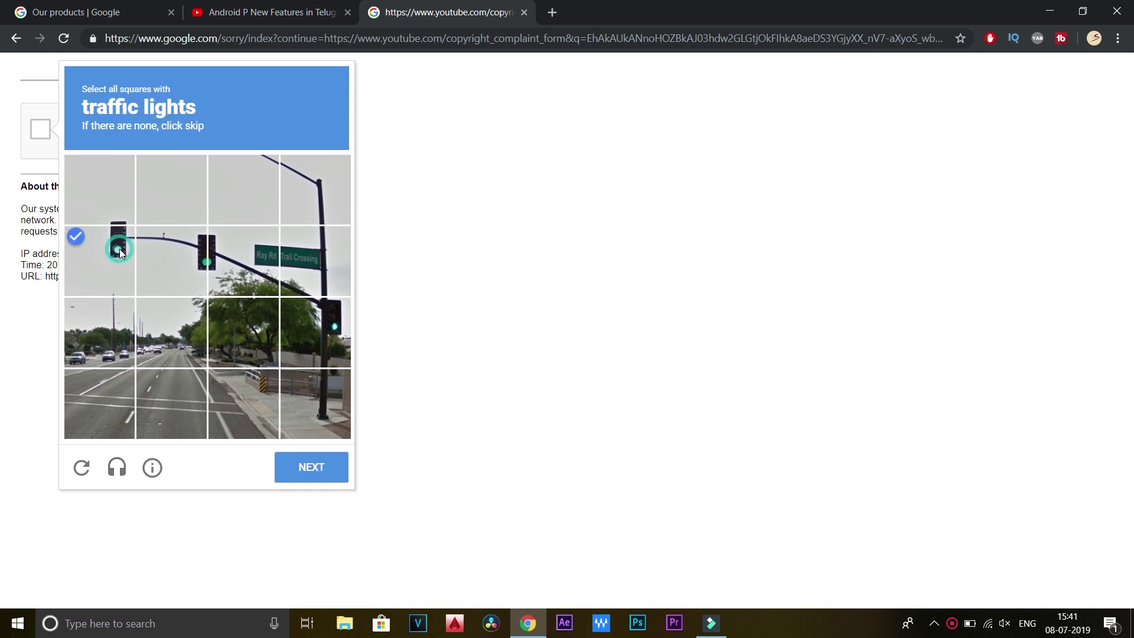
click(168, 246)
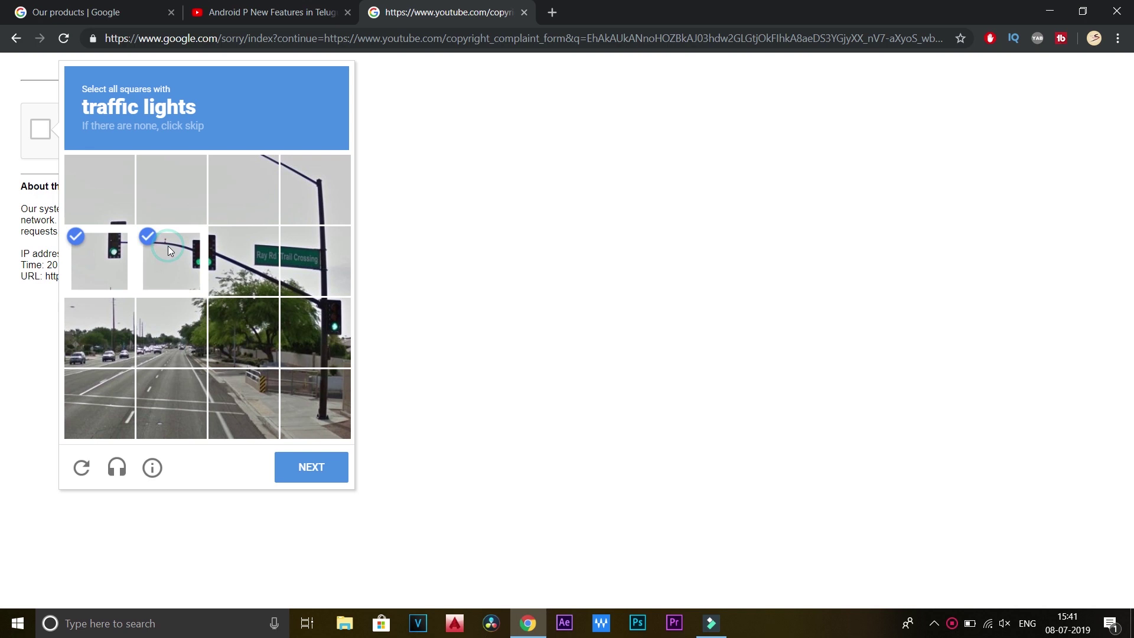
click(246, 264)
click(328, 341)
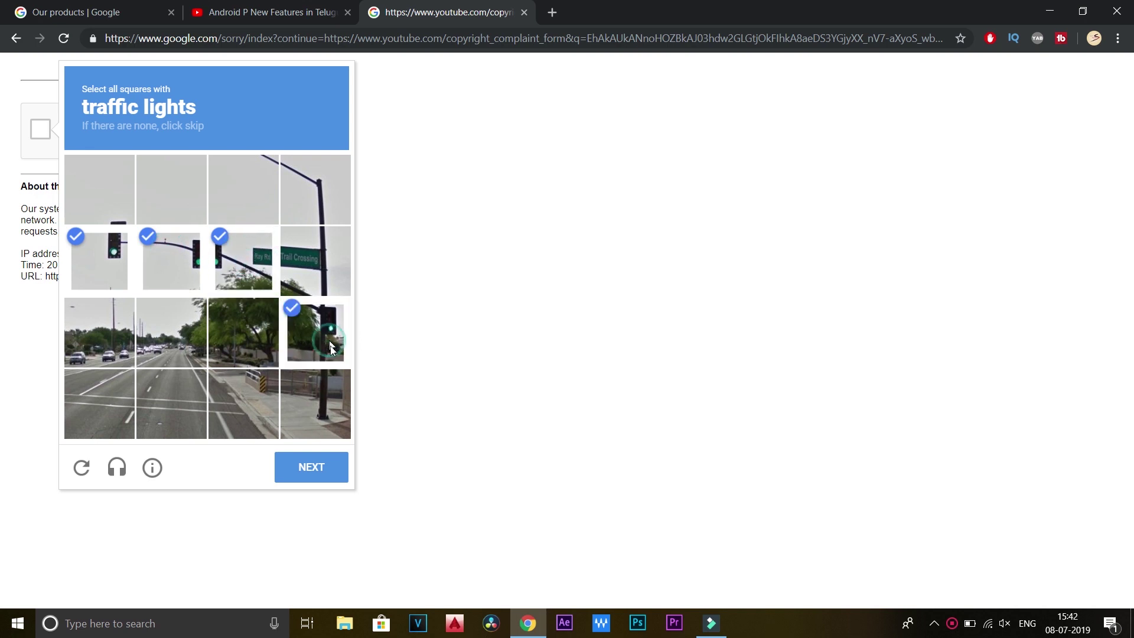
click(333, 468)
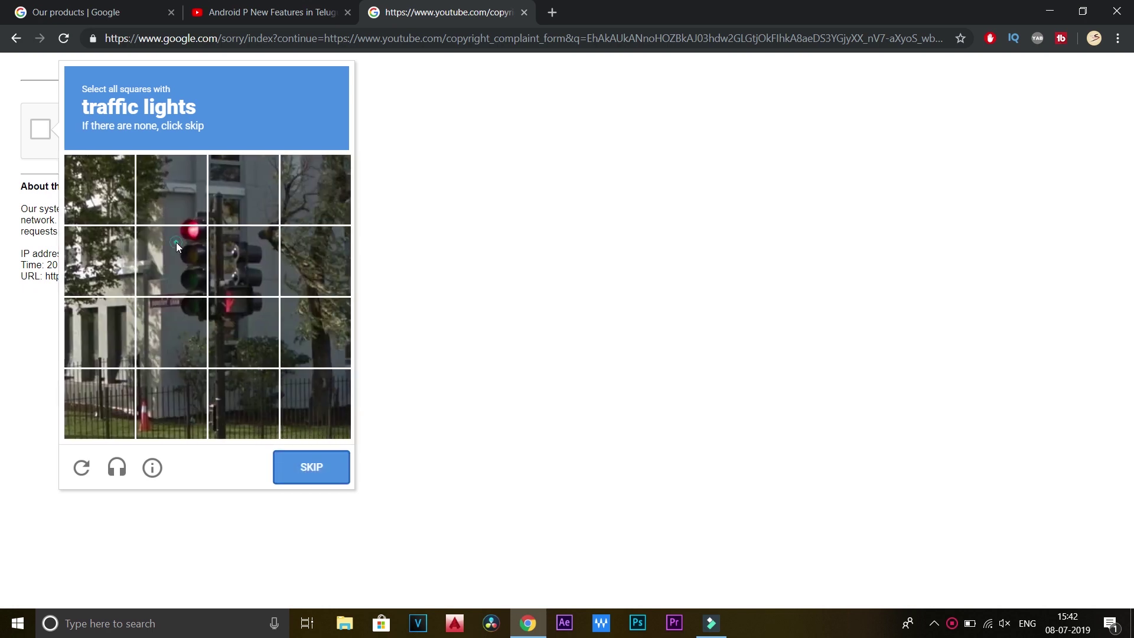
click(176, 242)
click(261, 240)
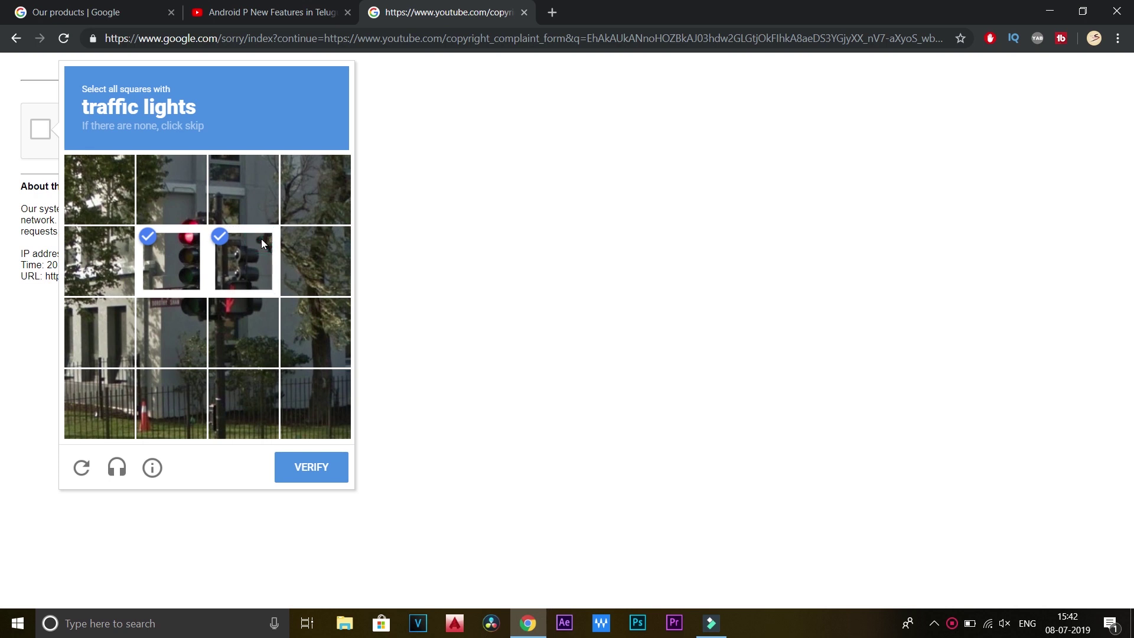
click(242, 331)
click(179, 317)
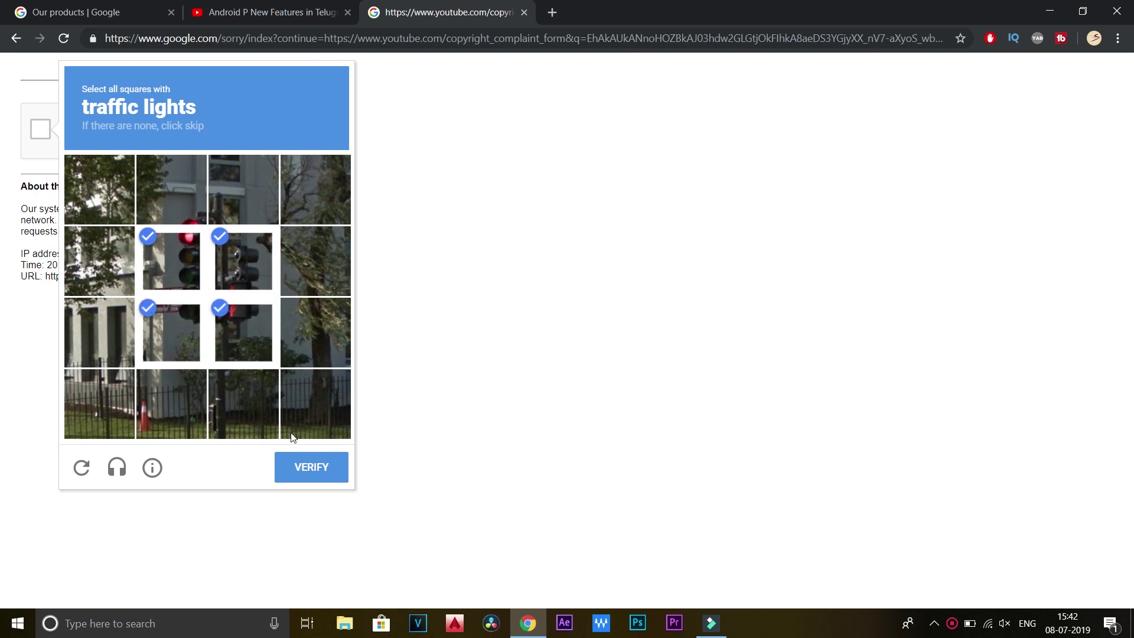
click(304, 470)
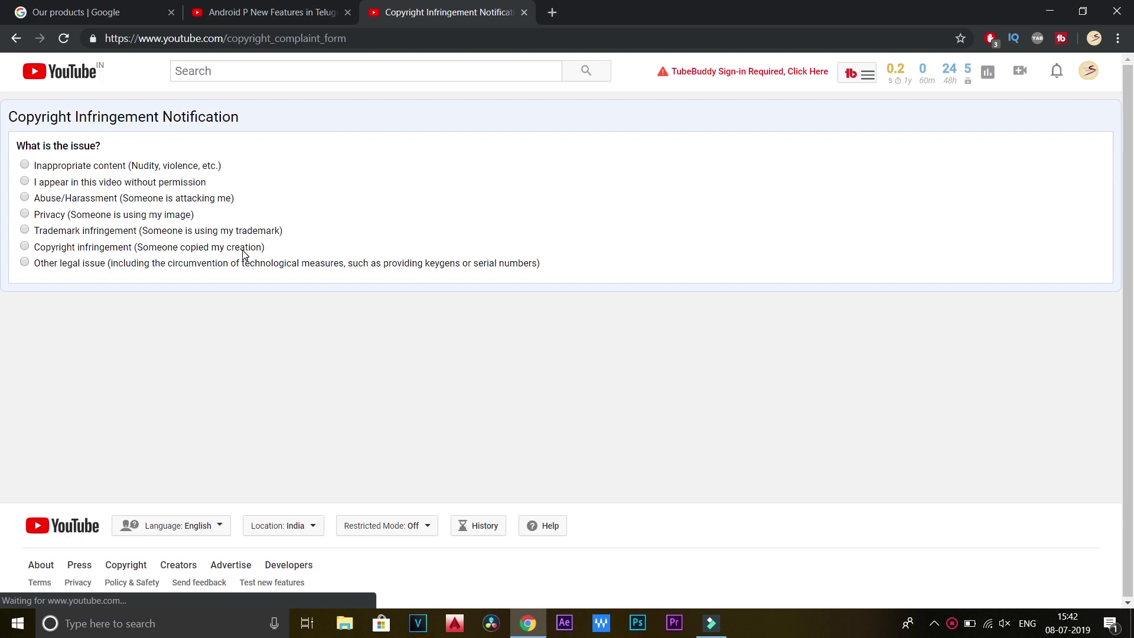
- Set the issue to Copyright infringement (Someone copied my creation) and the affected party to I am!
click(24, 248)
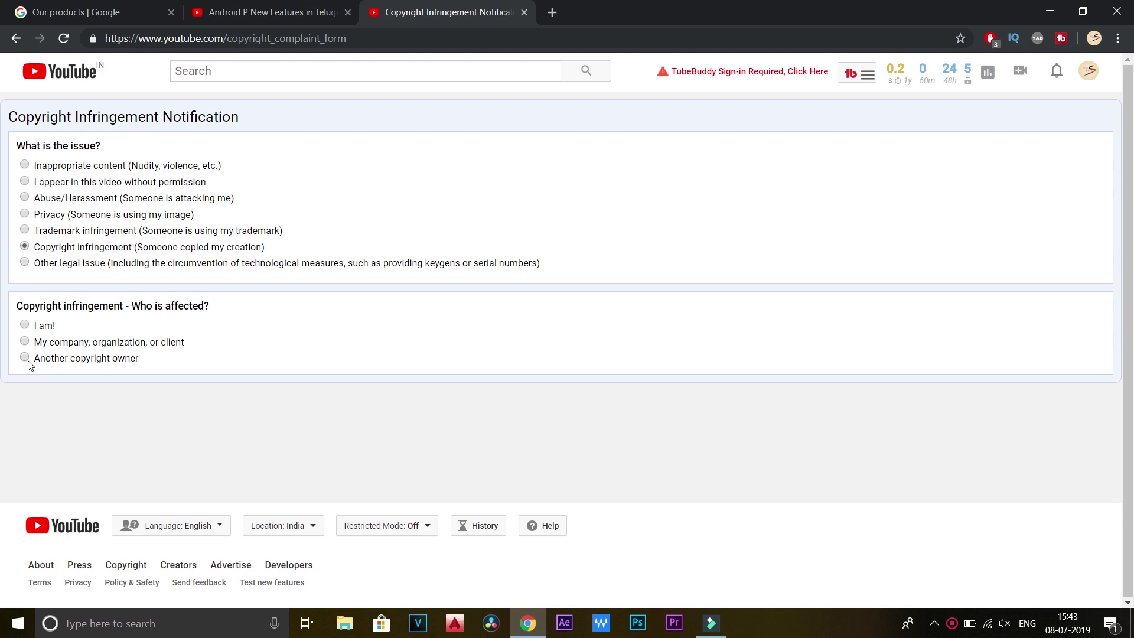
click(25, 326)
click(25, 327)
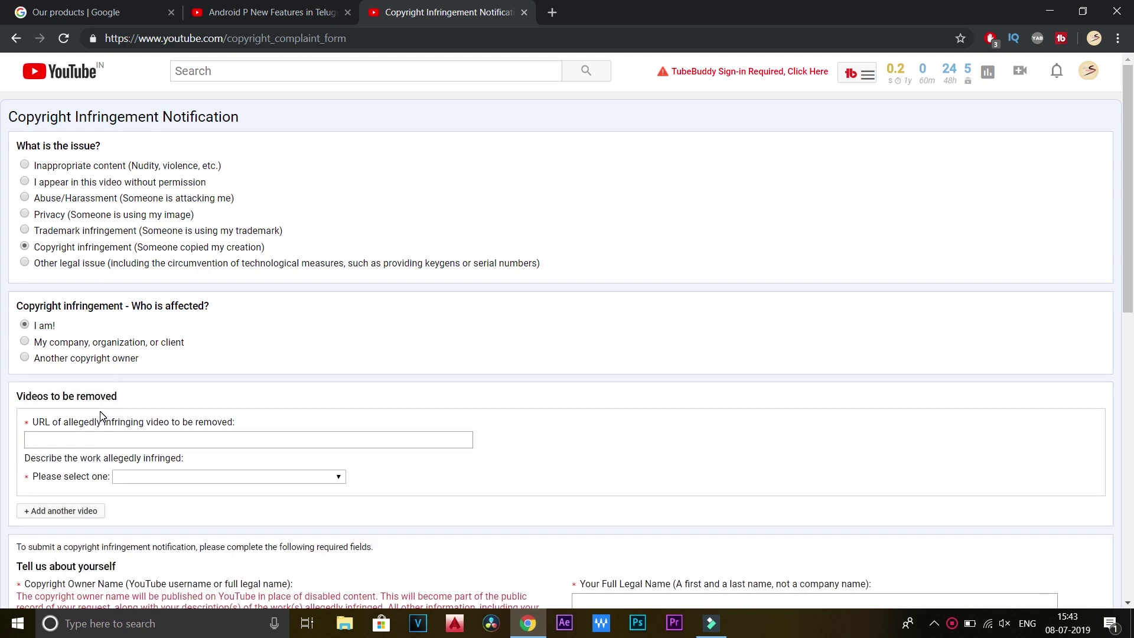
- Describe the infringed work as My YouTube video was reuploaded by another user
click(87, 441)
click(229, 476)
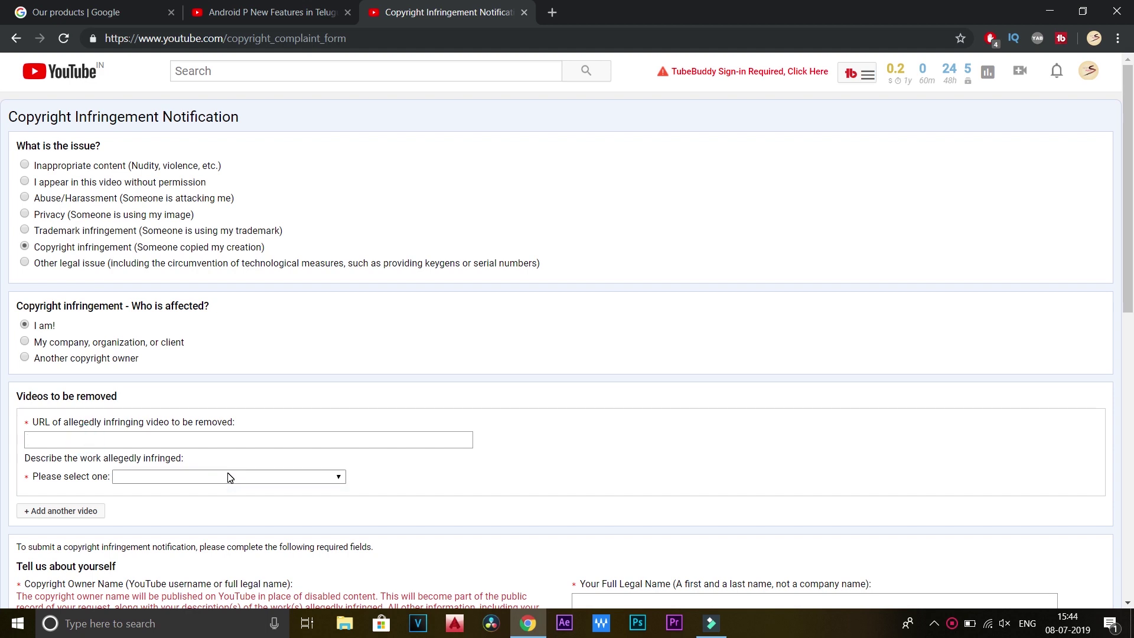
click(229, 476)
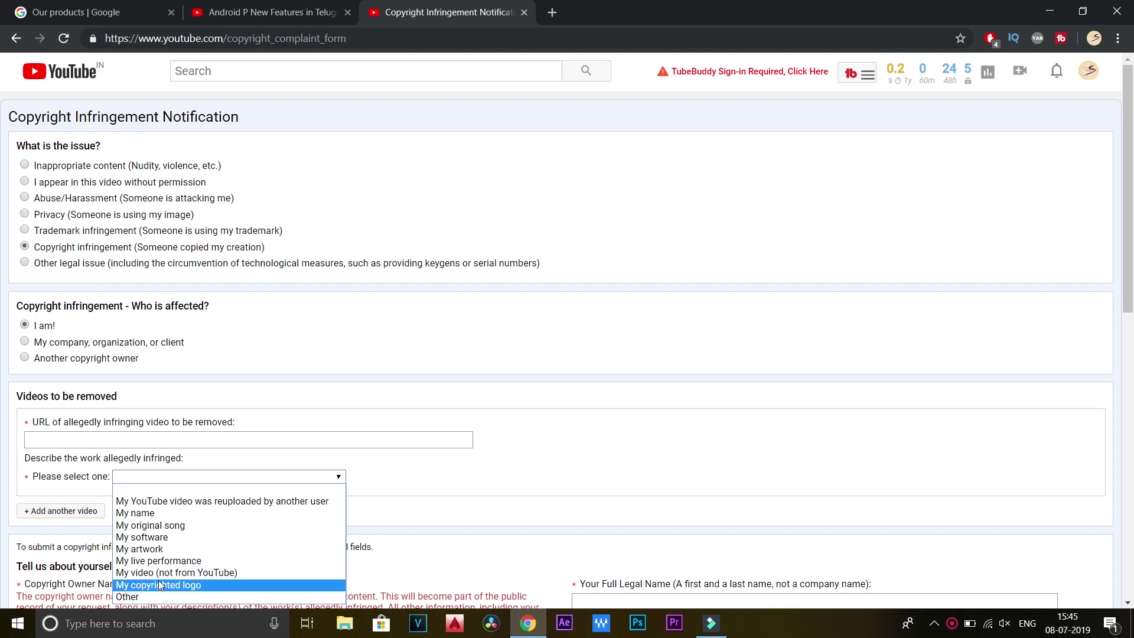
click(198, 499)
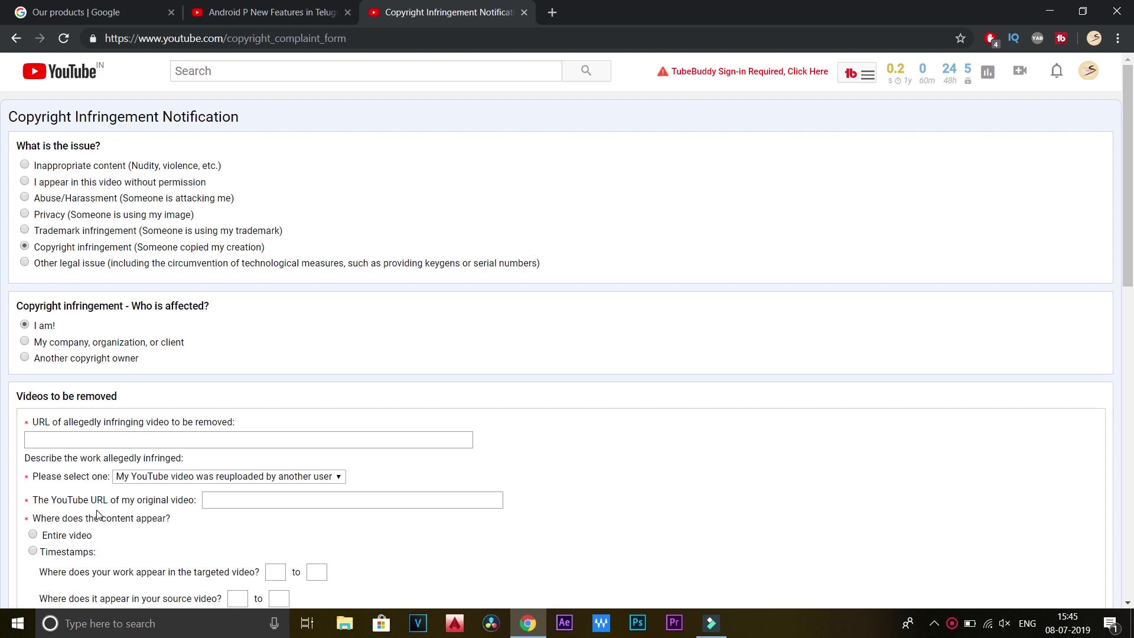
click(239, 502)
- Choose Timestamps for where the content appears and enter 1.5 to 2.5 for the targeted video
scroll(154, 529, down, 1)
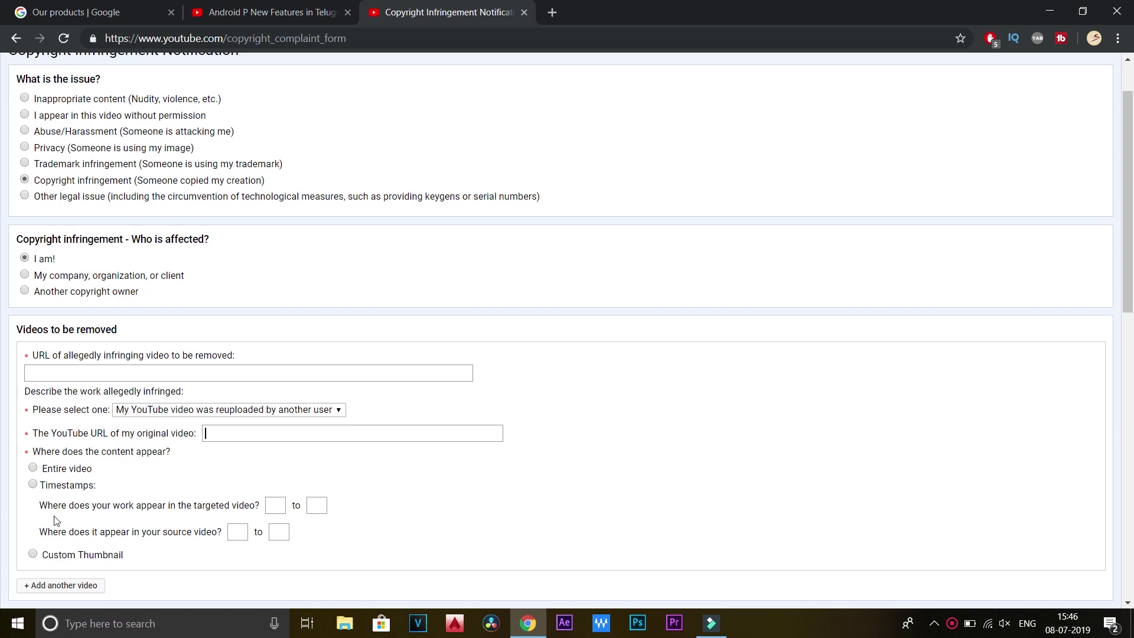
click(33, 468)
click(33, 484)
click(275, 505)
text(1.5)
click(319, 505)
text(2.5)
click(305, 555)
- Tick all five good-faith statements below the contact details section of the complaint form
scroll(168, 561, down, 5)
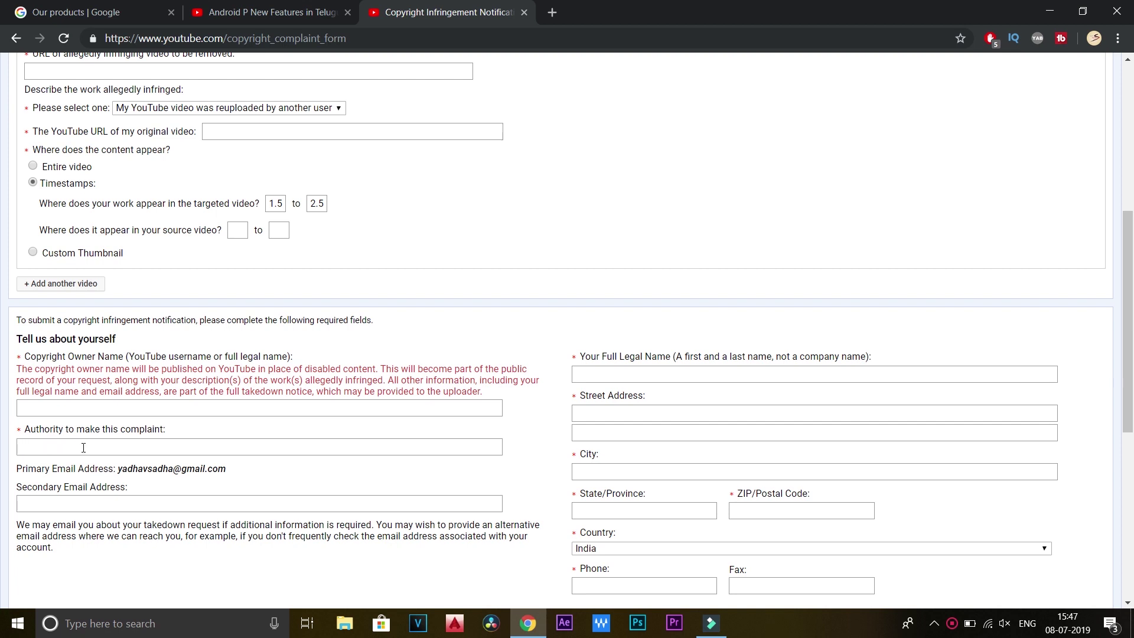
scroll(83, 447, down, 2)
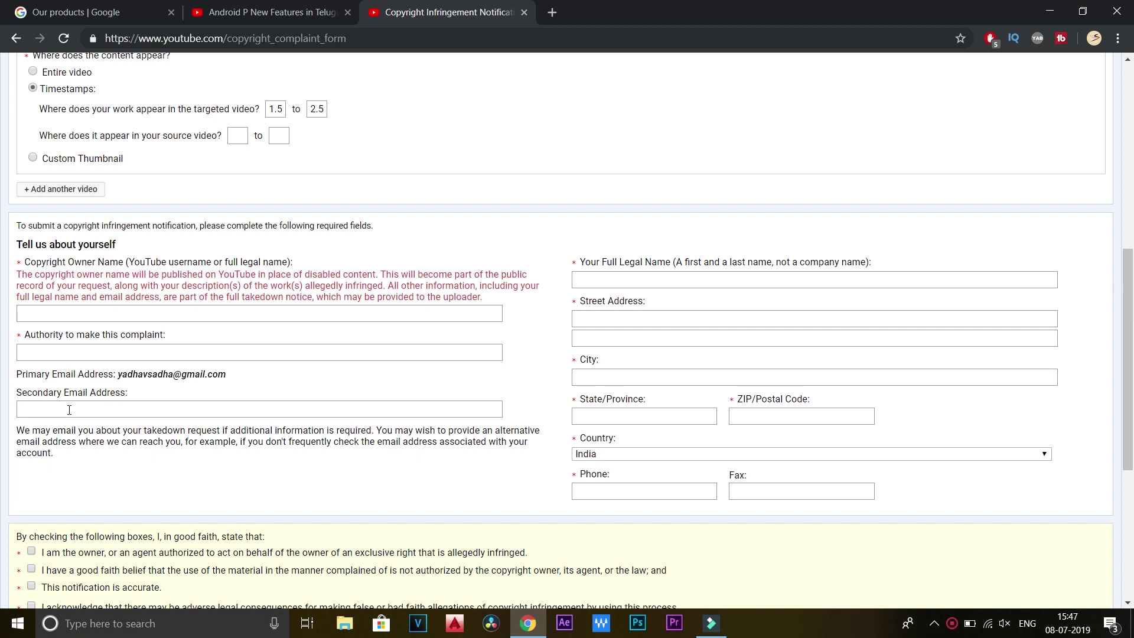
scroll(85, 521, down, 2)
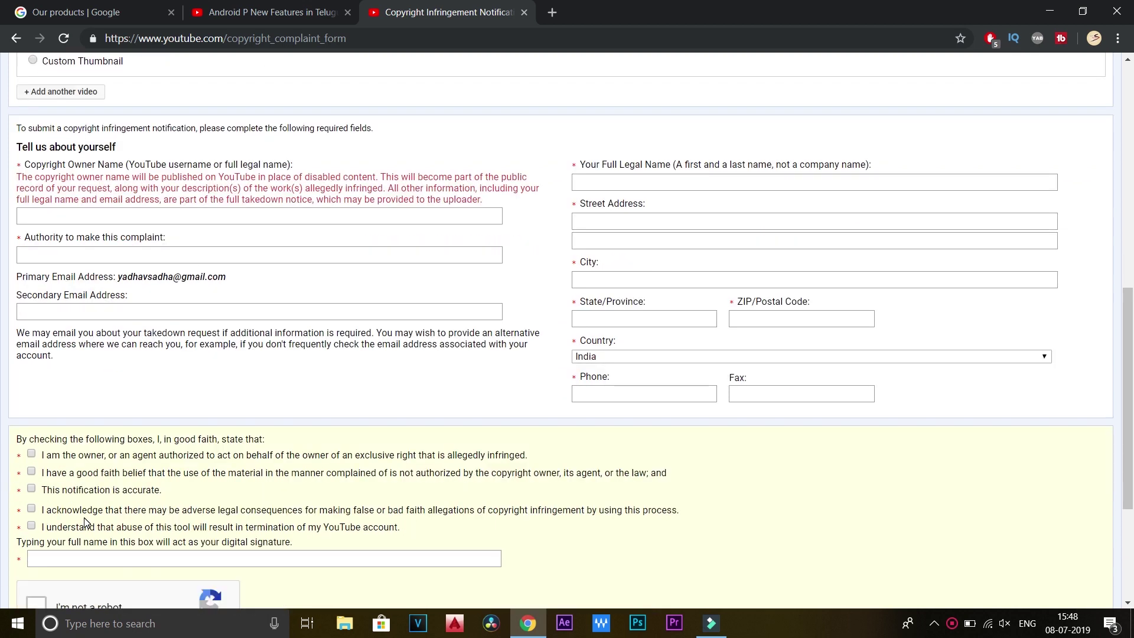
click(32, 517)
click(32, 501)
click(31, 481)
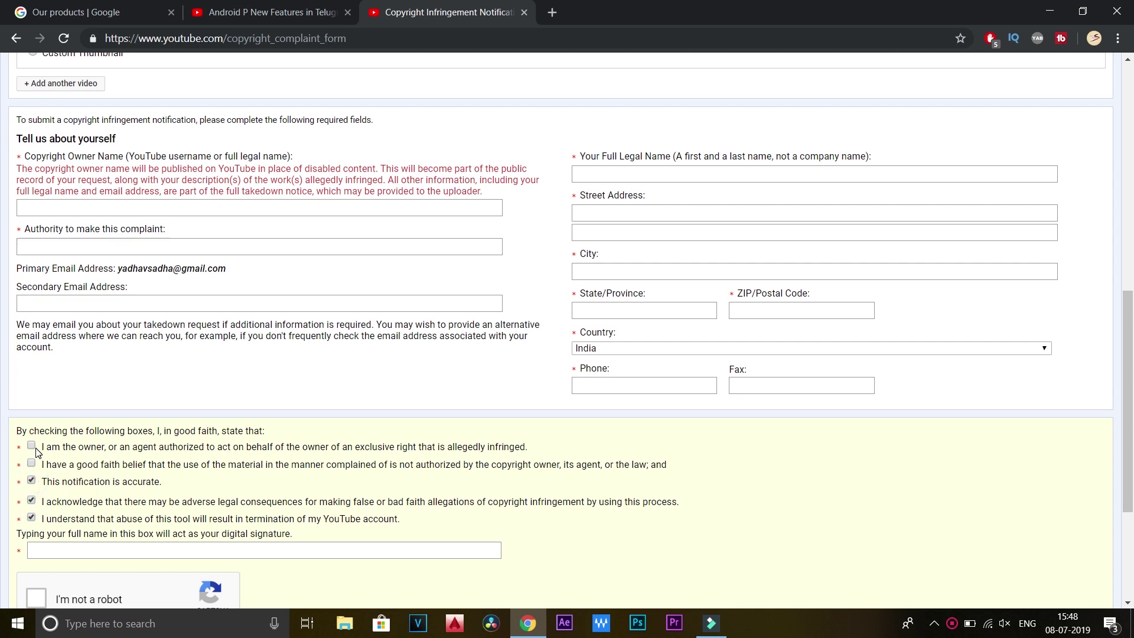
click(32, 463)
click(32, 446)
- Enter the complainant's name as the digital signature below the good-faith statements
scroll(526, 296, up, 1)
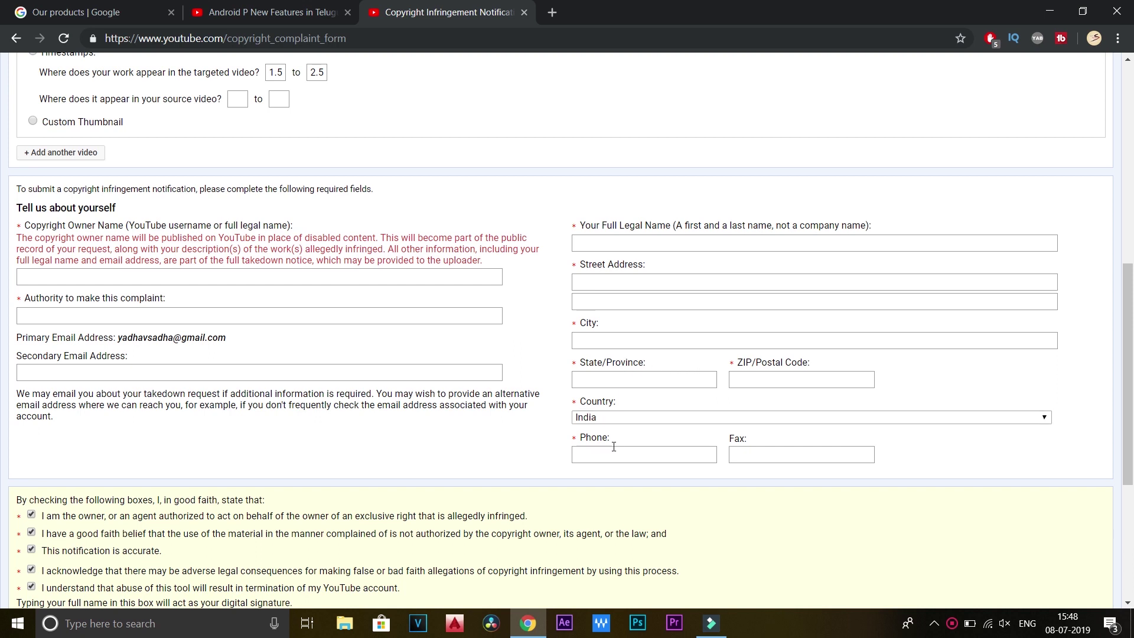
scroll(613, 465, down, 4)
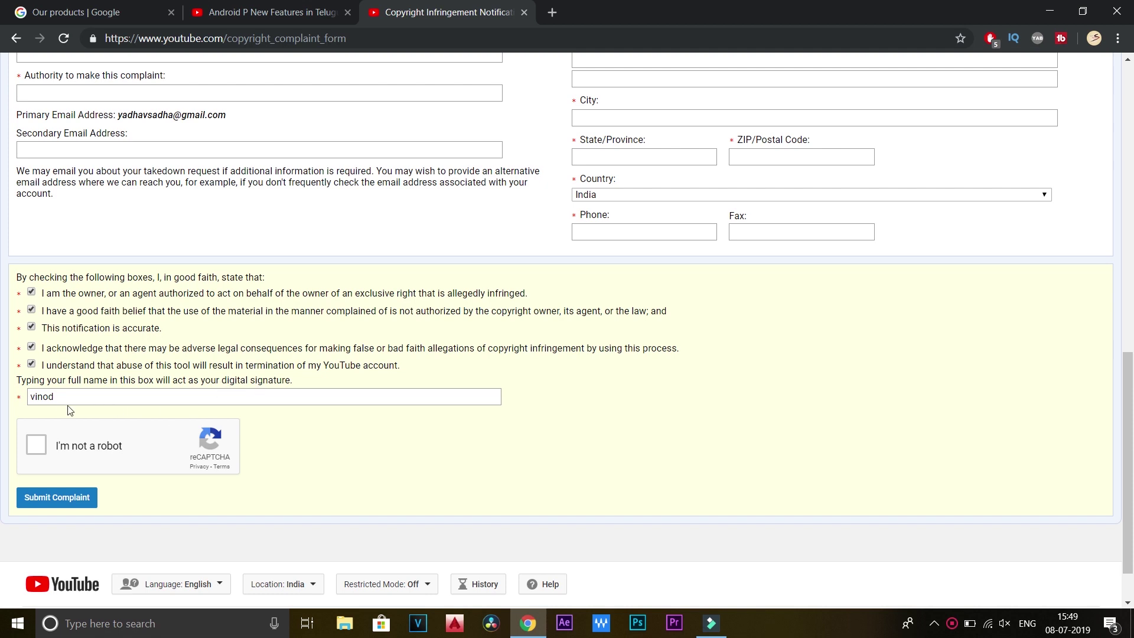
scroll(46, 394, down, 1)
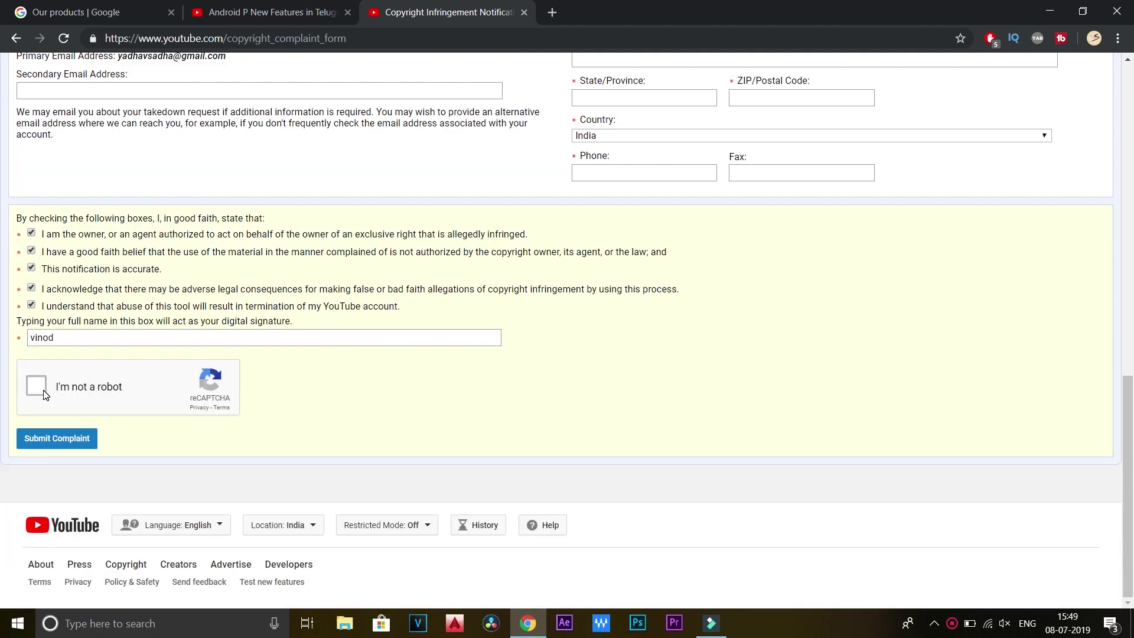